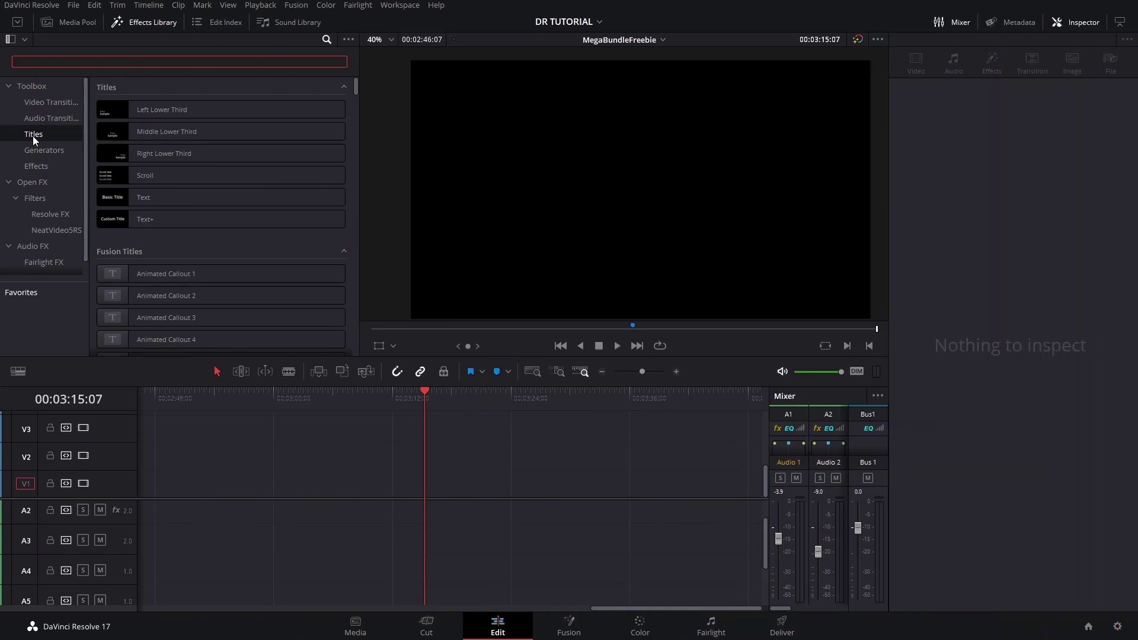
List the title presets under Toolbox > Titles in the Effects Library
left_click(33, 136)
type("mega")
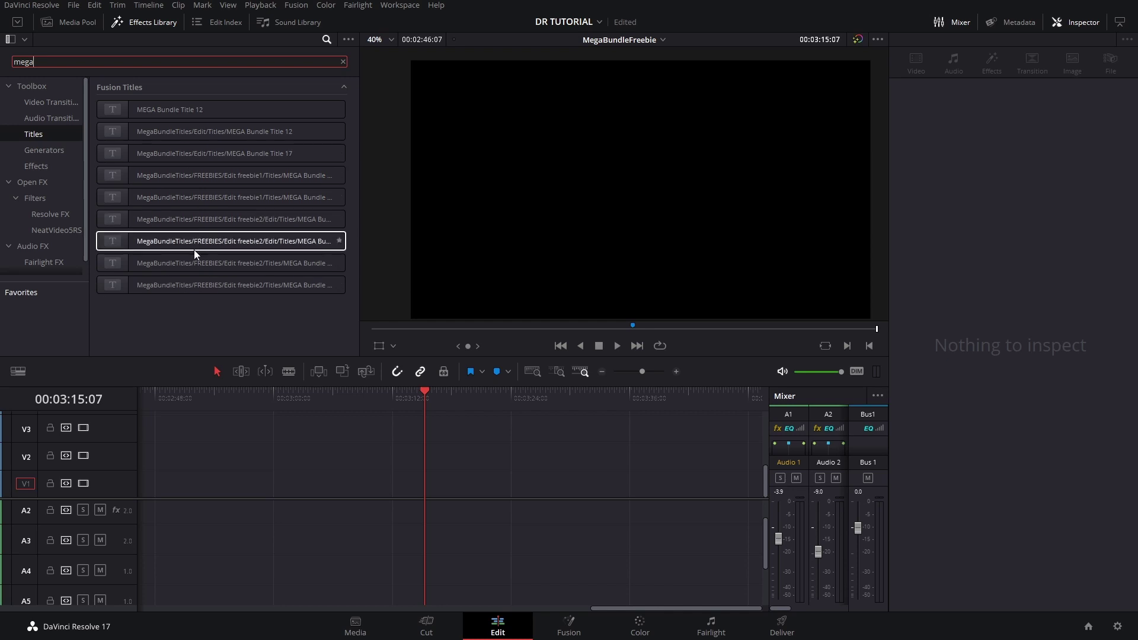
Add MEGA Bundle Title 12 to the V1 track and select the clip in the Inspector
left_click(147, 111)
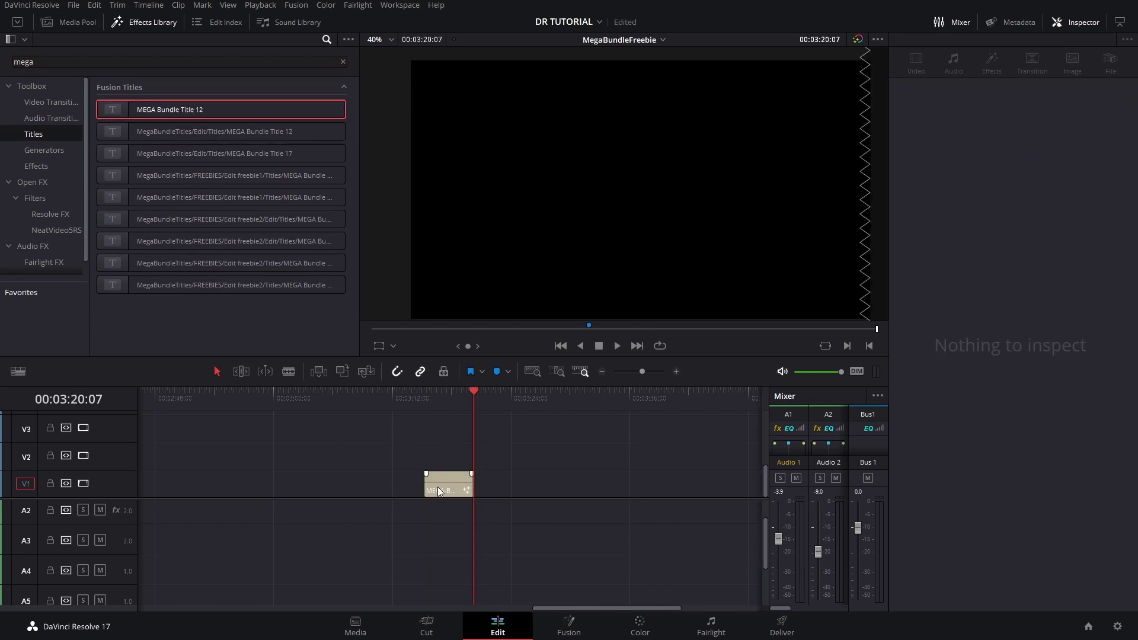
left_click(437, 490)
left_click(425, 402)
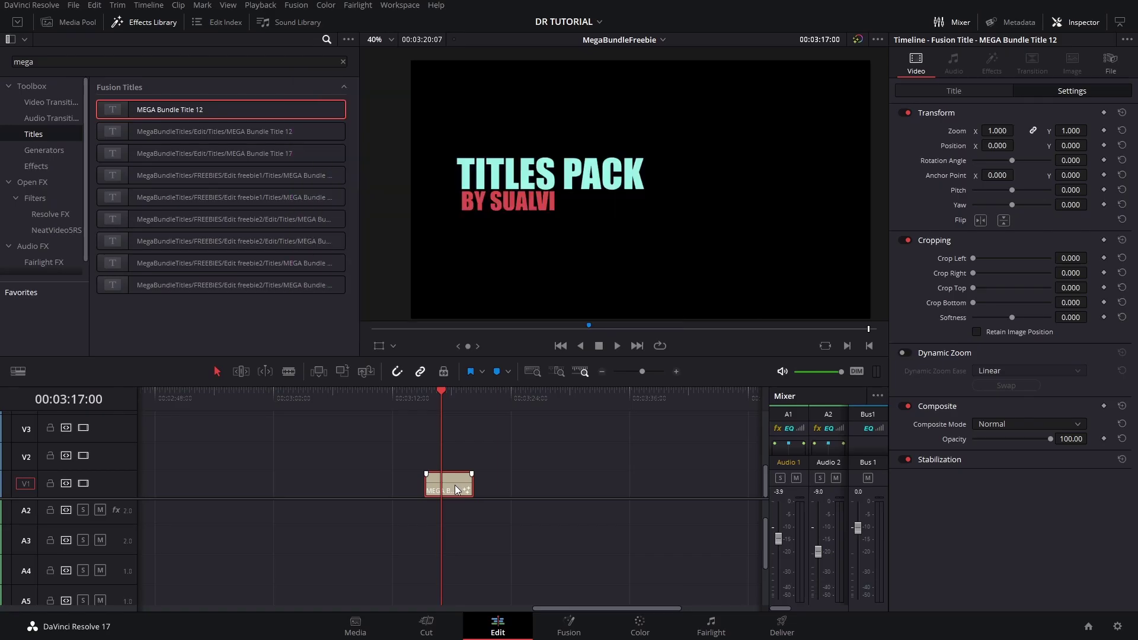
Change the MainText styled text from 'TITLES PACK' to 'SSS' and review the Secondary Text settings
left_click(947, 92)
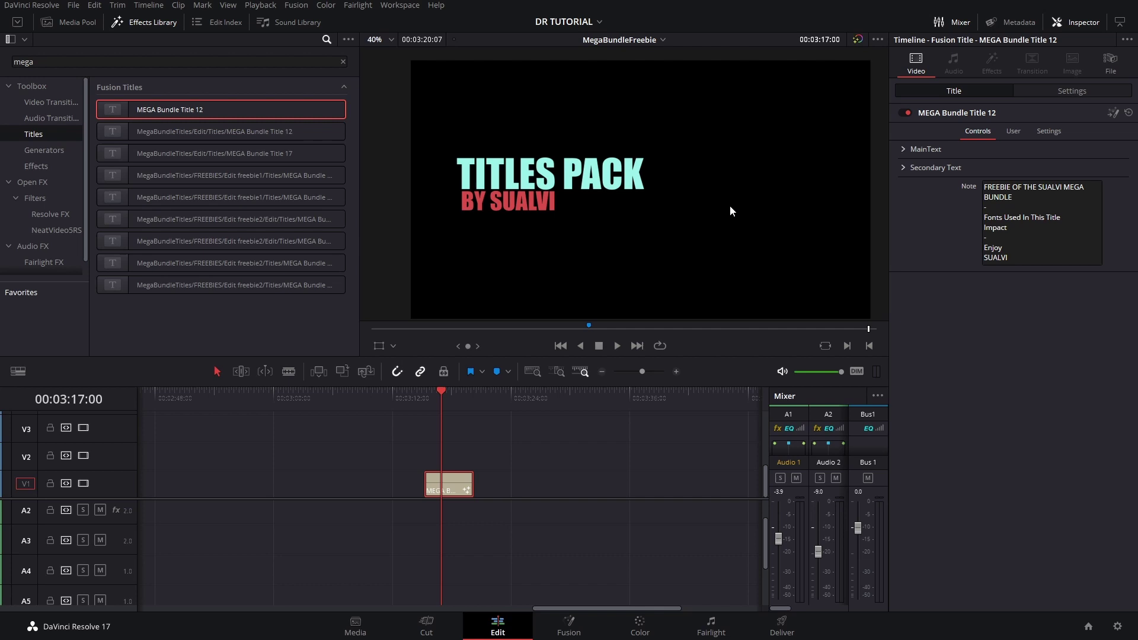
left_click(907, 149)
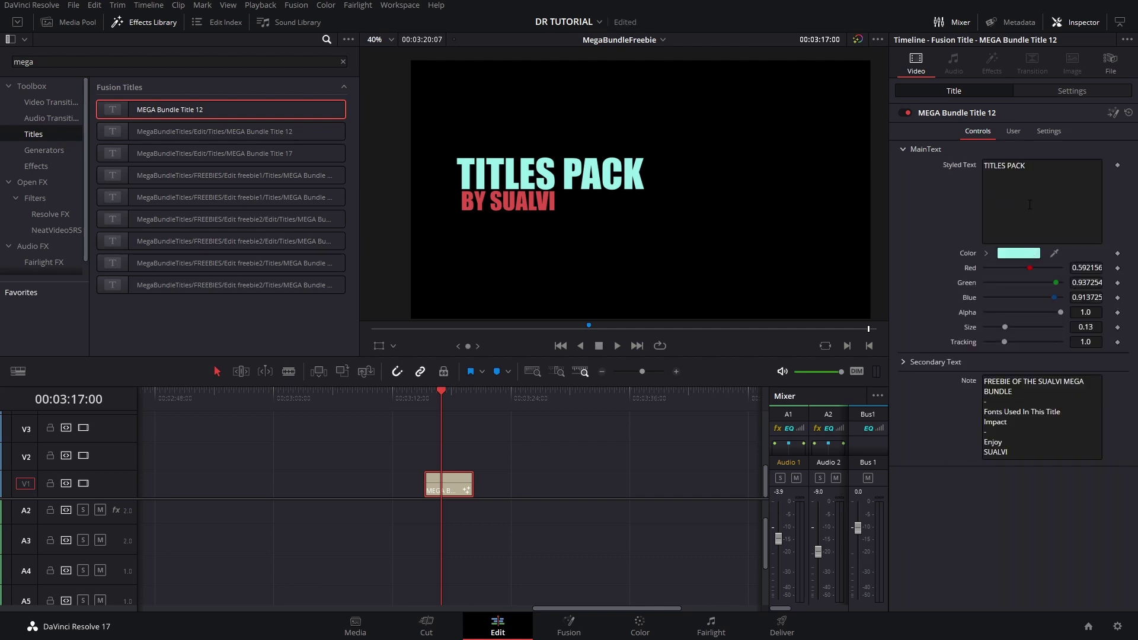
type("sss")
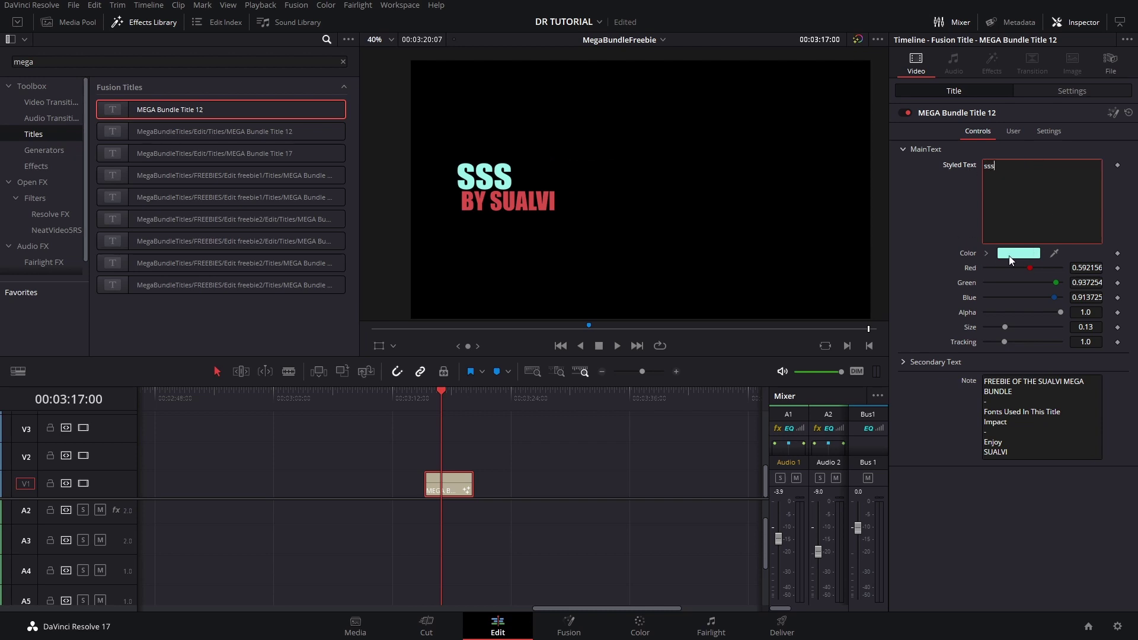
left_click(904, 363)
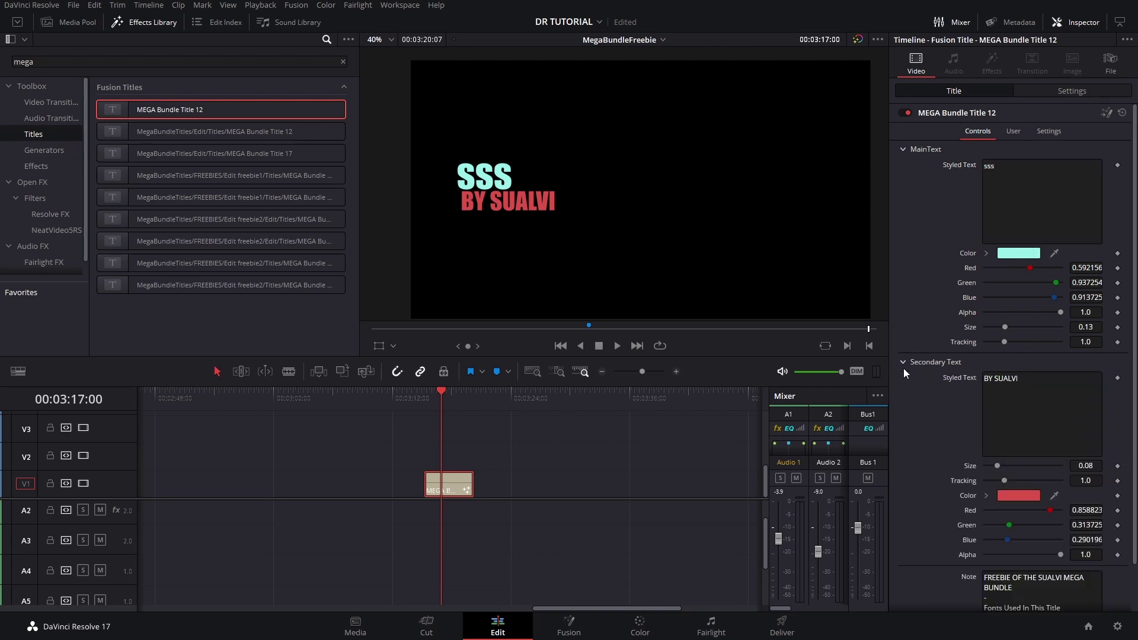
scroll(945, 382, "down", 1)
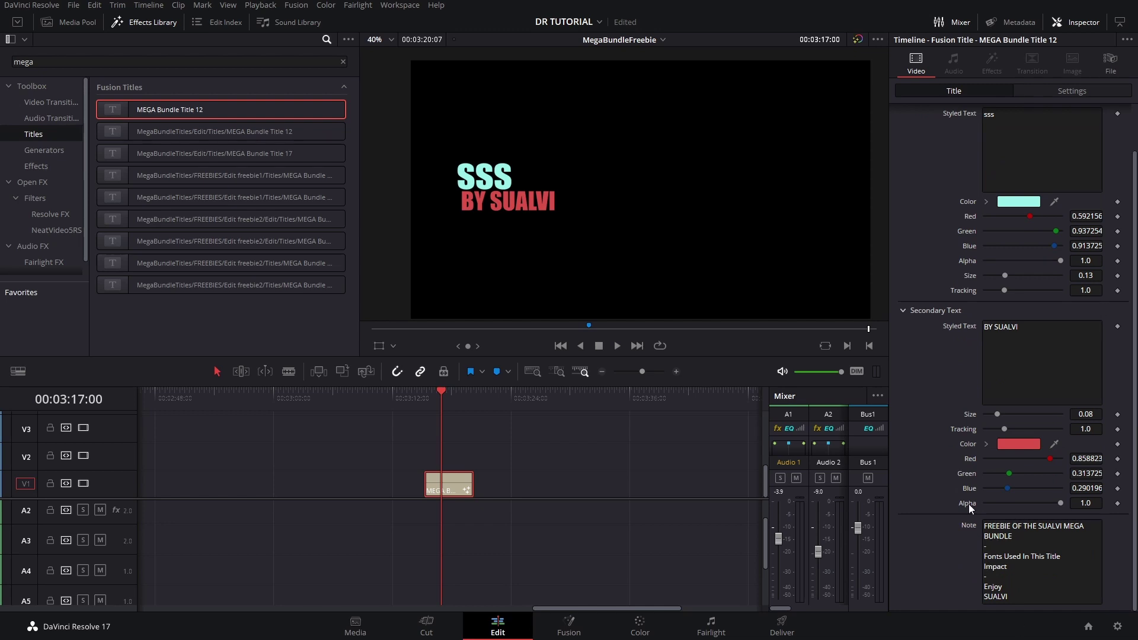
left_click(899, 307)
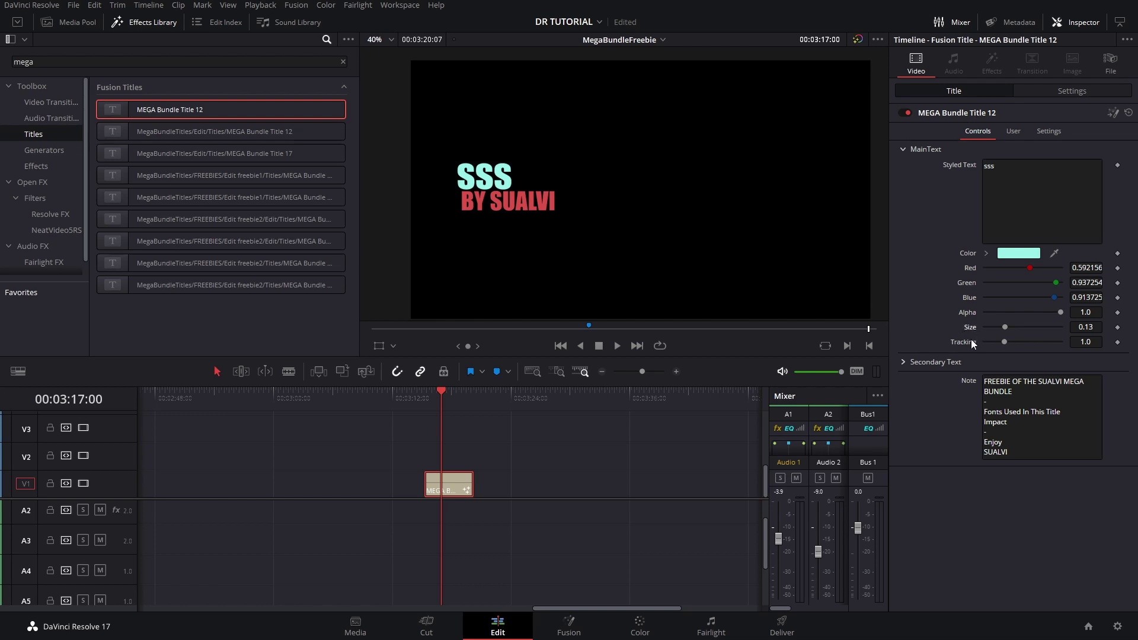
left_click(906, 361)
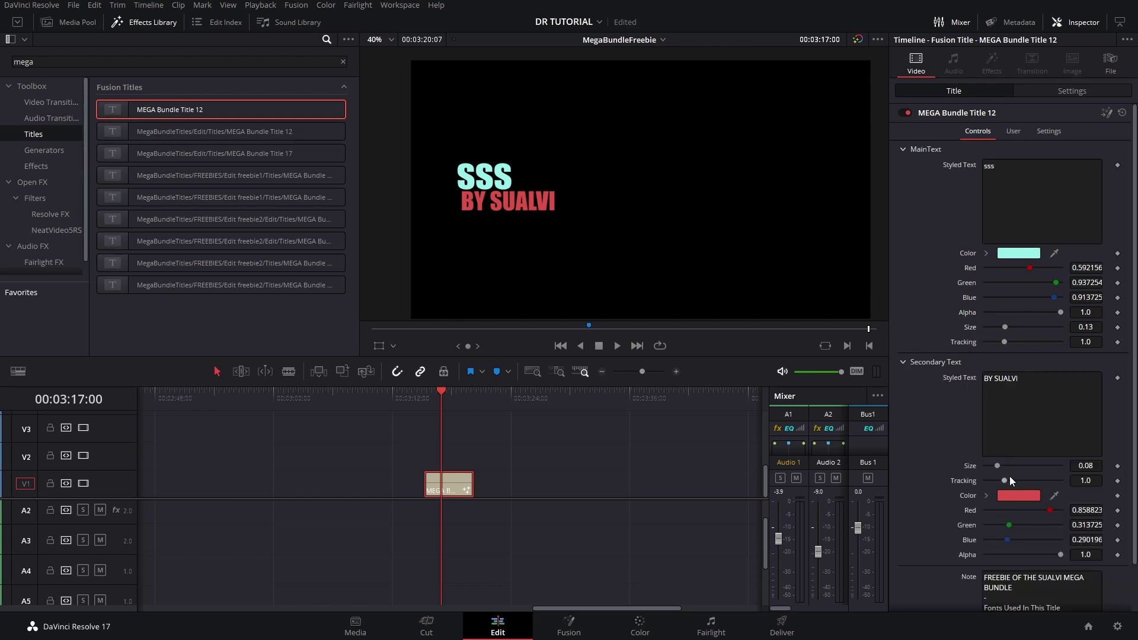
scroll(1009, 476, "down", 1)
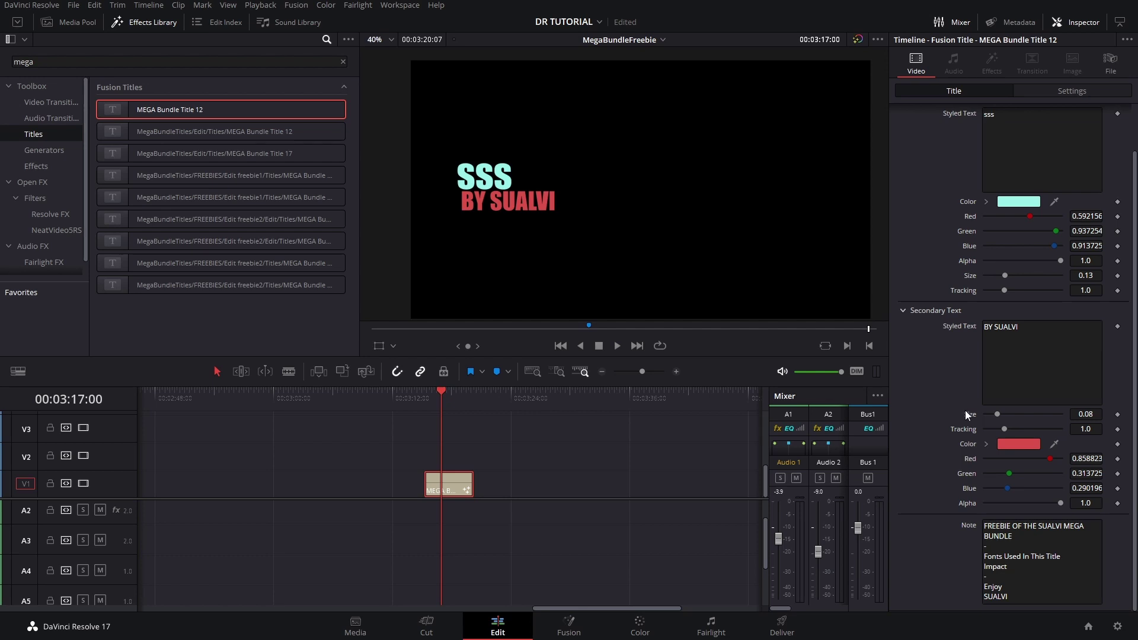
scroll(965, 410, "up", 1)
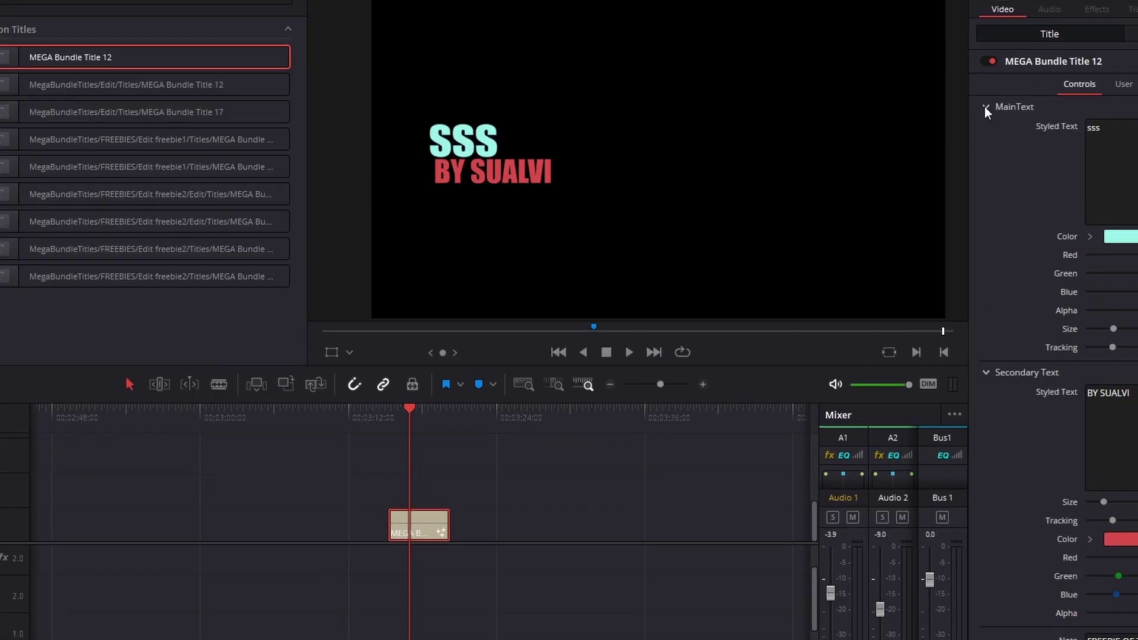
Collapse the main and secondary text settings, then re-expand the main text settings
left_click(982, 110)
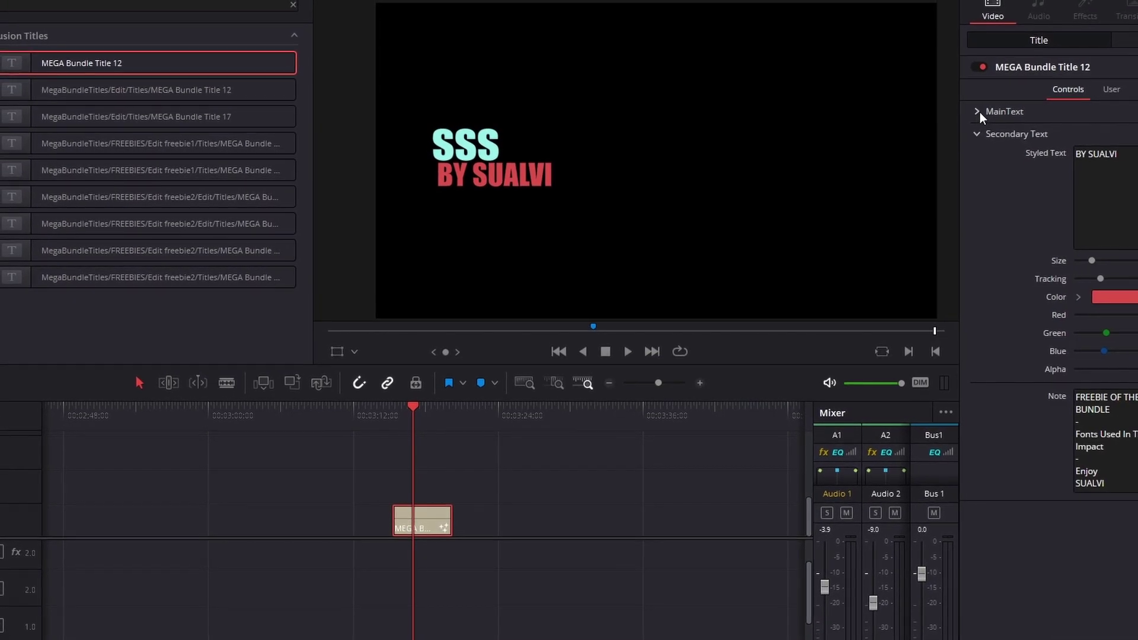
left_click(977, 141)
left_click(973, 116)
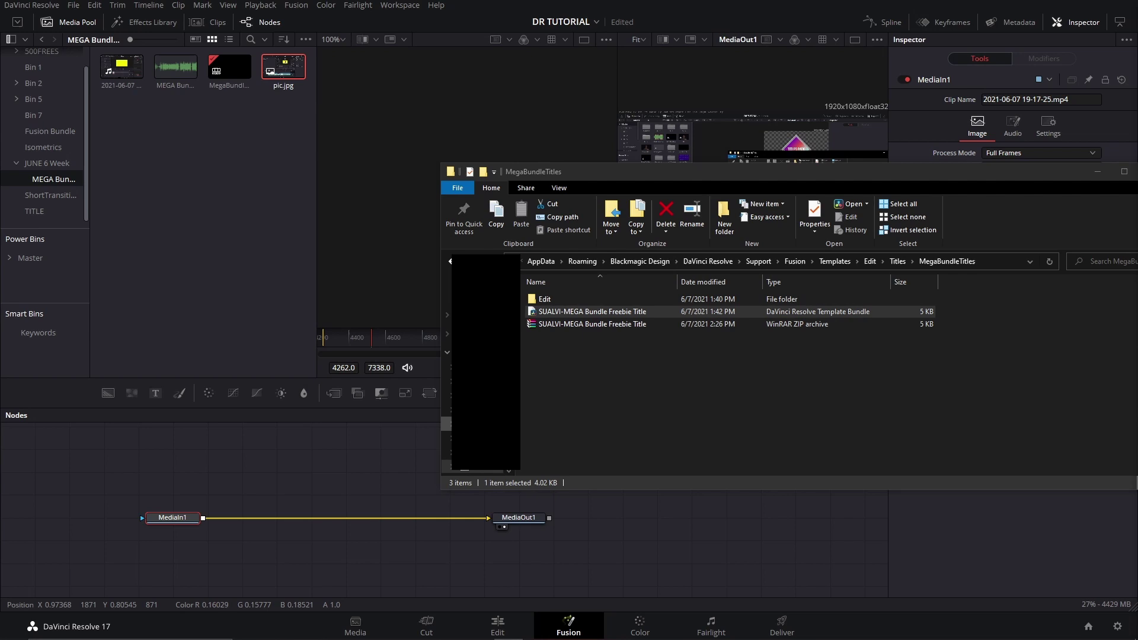
Install the MEGA Bundle freebie .drfx bundle by dropping it into the Fusion Nodes panel
mouse_move(607, 175)
left_mouse_down()
mouse_move(595, 177)
mouse_move(623, 172)
left_mouse_up()
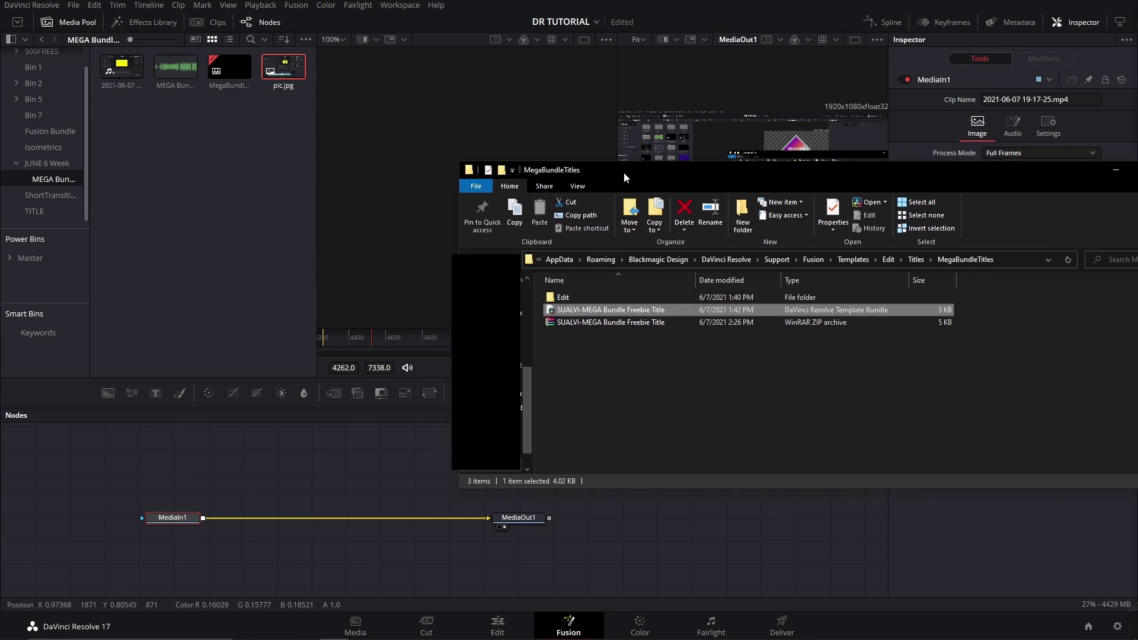
left_click_drag(600, 309, 371, 458)
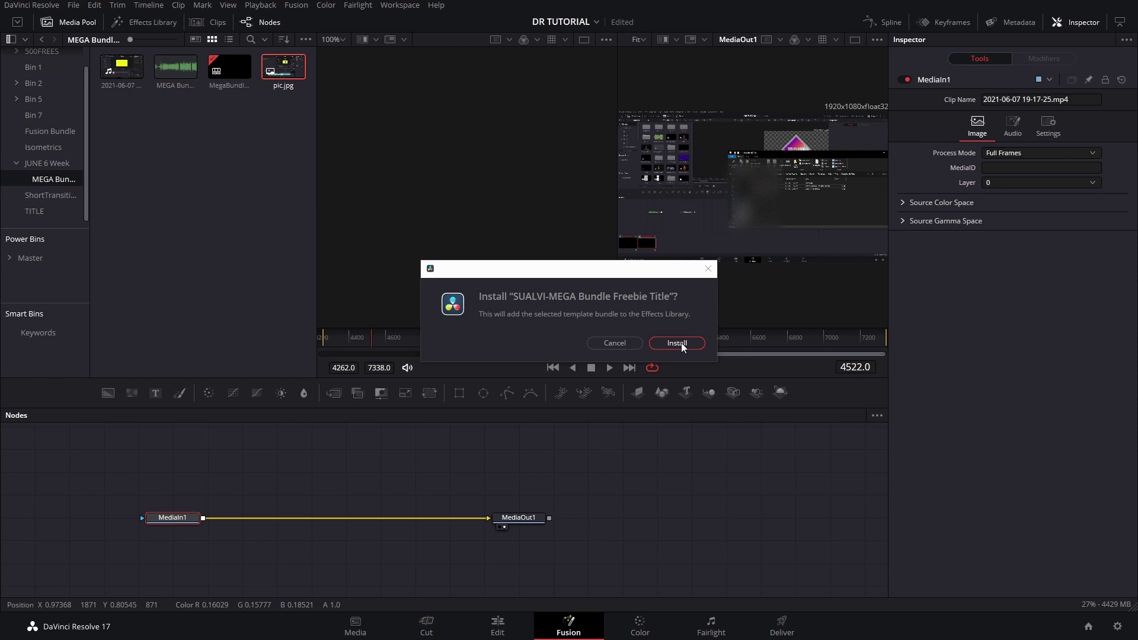
left_click(618, 344)
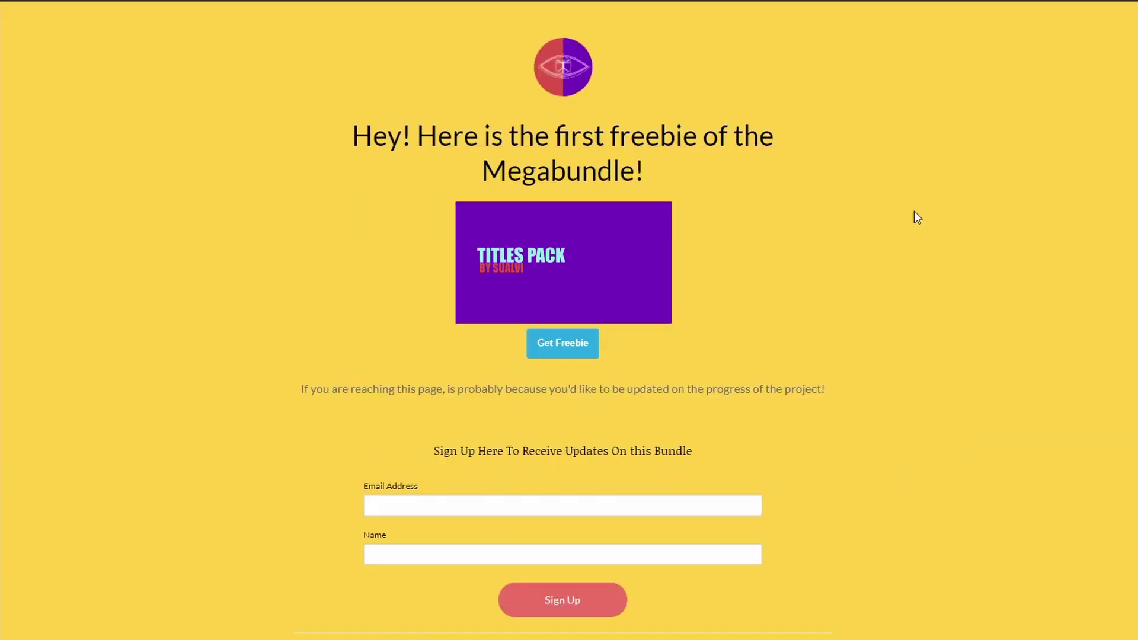
scroll(564, 356, "down", 2)
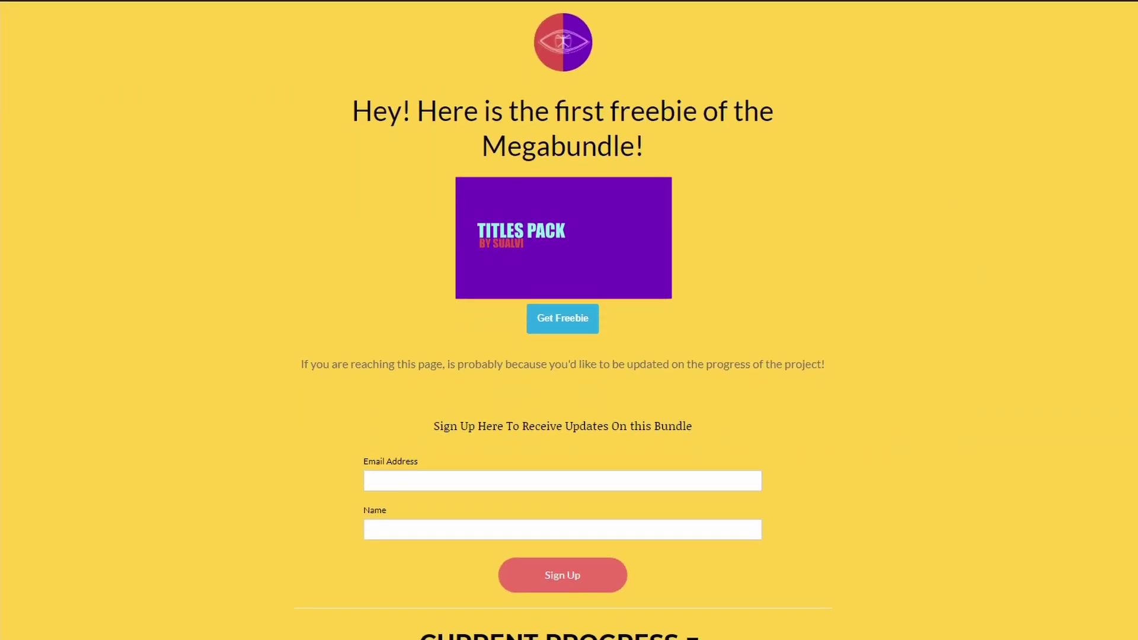
scroll(573, 342, "up", 2)
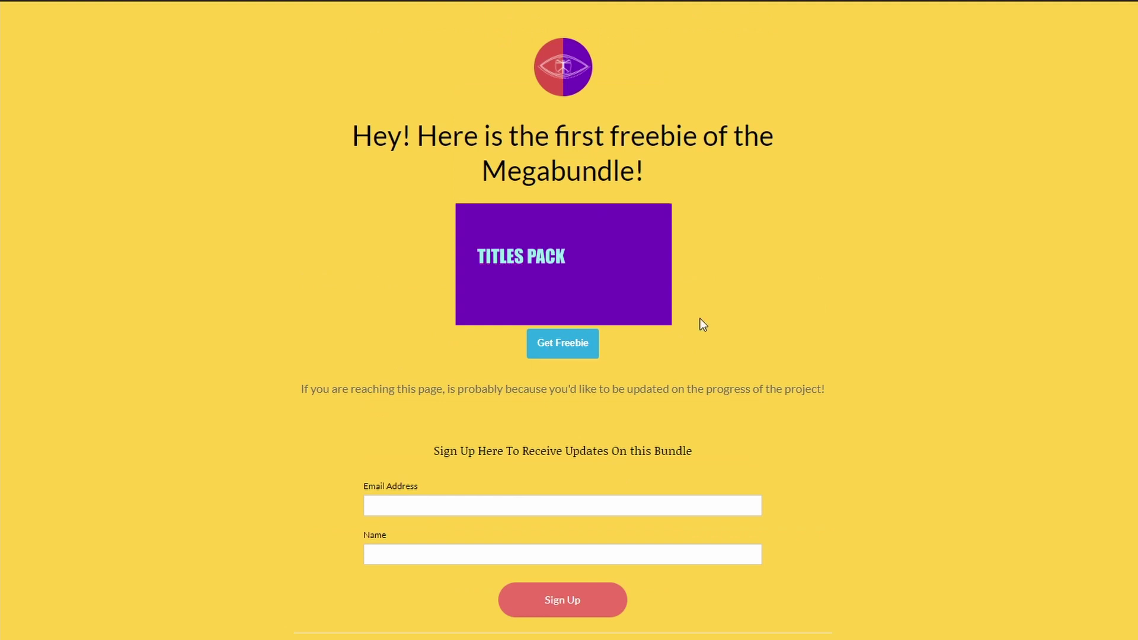
scroll(564, 321, "down", 3)
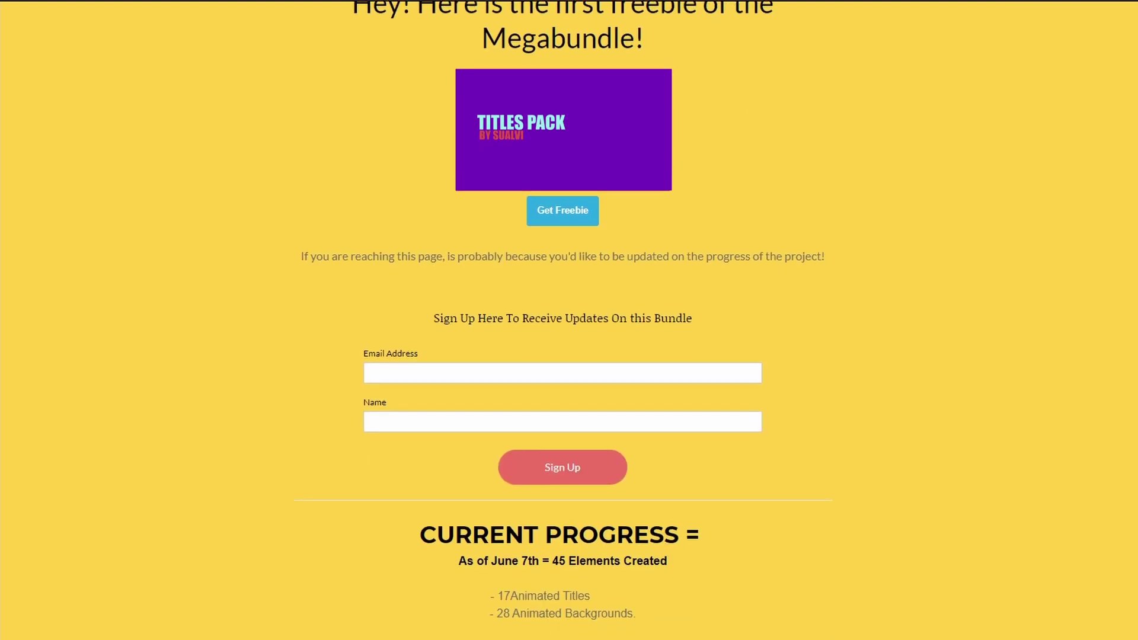
scroll(564, 321, "down", 1)
scroll(563, 321, "down", 1)
scroll(564, 320, "down", 1)
scroll(569, 320, "down", 2)
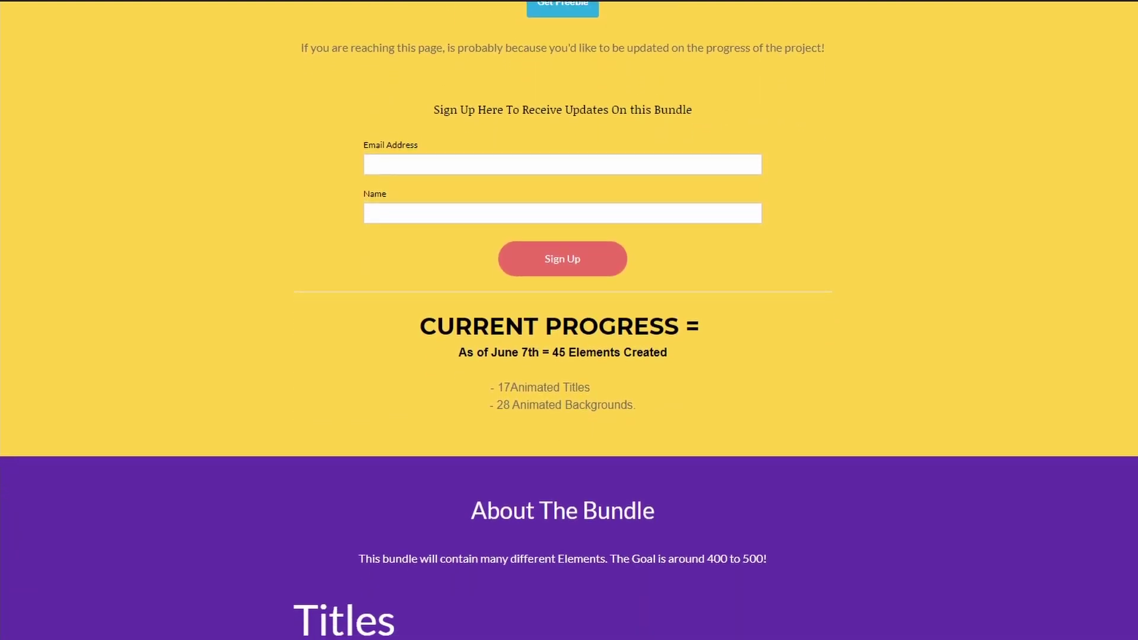
scroll(568, 320, "down", 1)
scroll(570, 321, "down", 1)
scroll(570, 320, "down", 1)
scroll(569, 320, "down", 1)
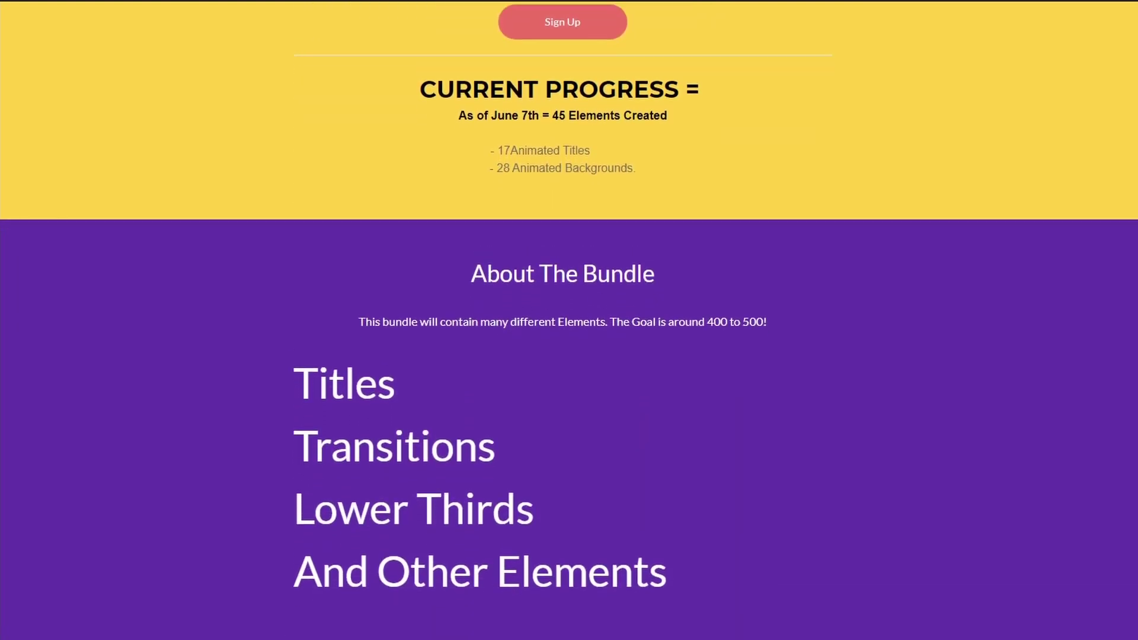
scroll(569, 320, "down", 1)
scroll(569, 321, "up", 1)
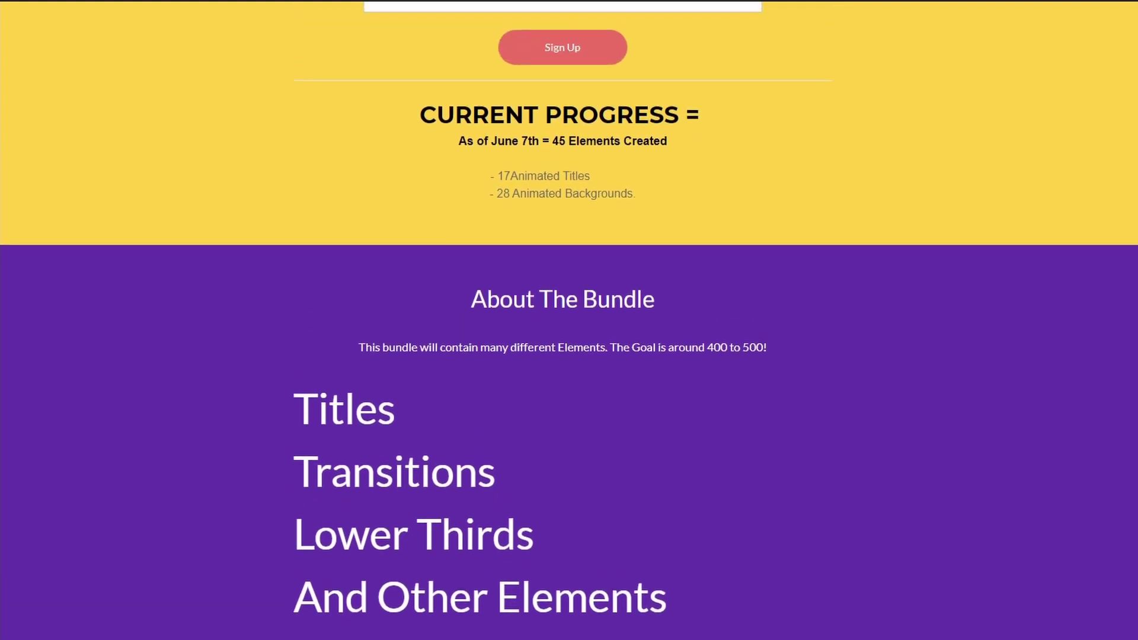
scroll(568, 320, "up", 1)
scroll(569, 321, "up", 1)
scroll(569, 320, "up", 1)
scroll(569, 320, "up", 1)
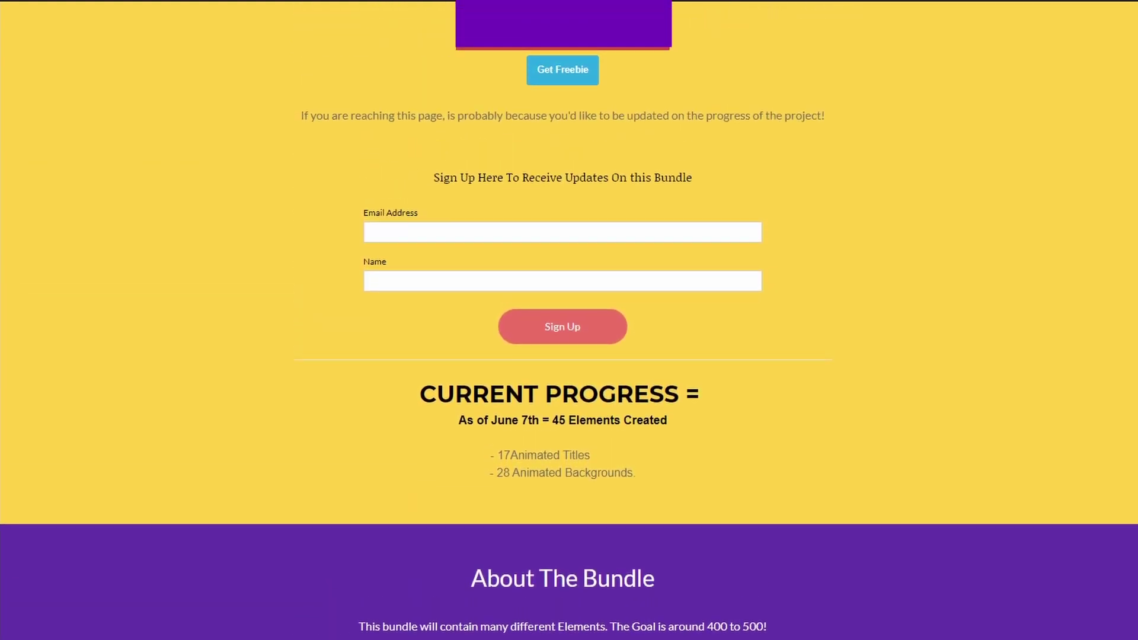
scroll(569, 320, "up", 1)
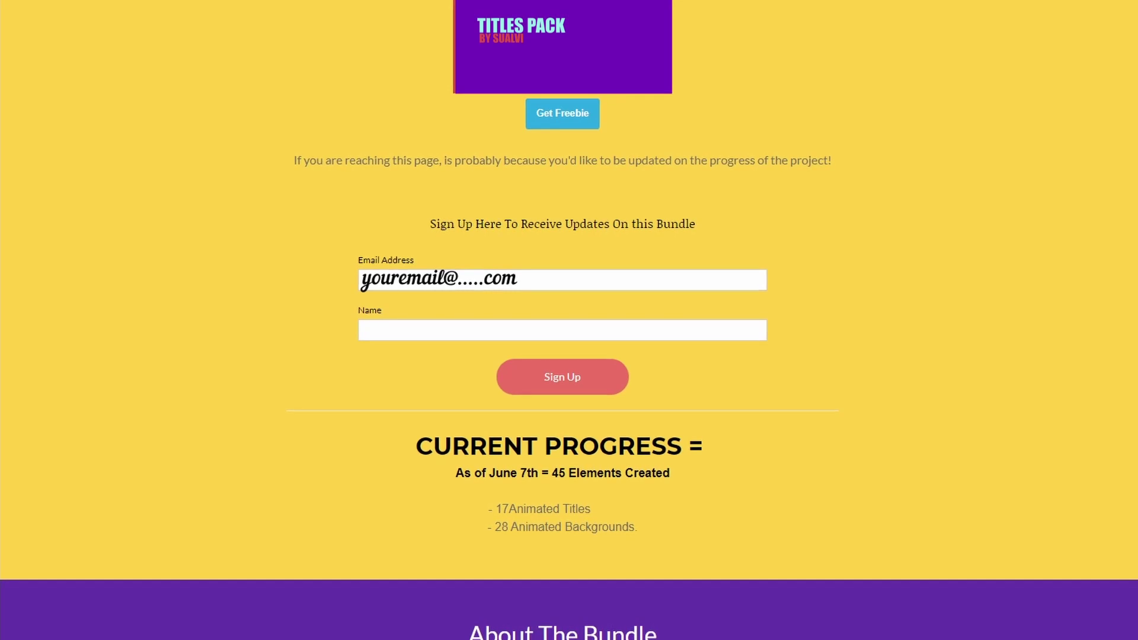